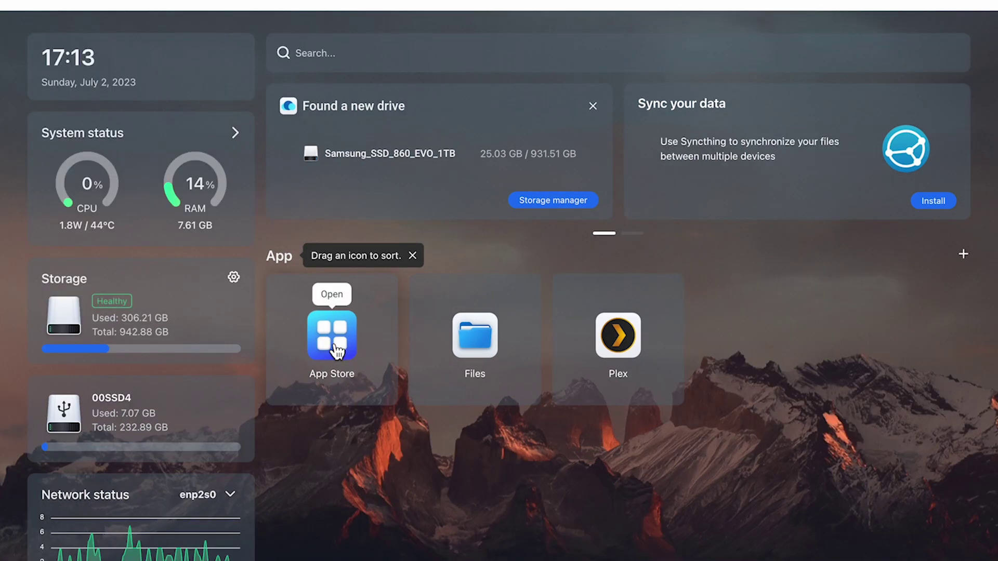
- Install the Nextcloud app from the CasaOS App Store onto the dashboard
left_click(330, 335)
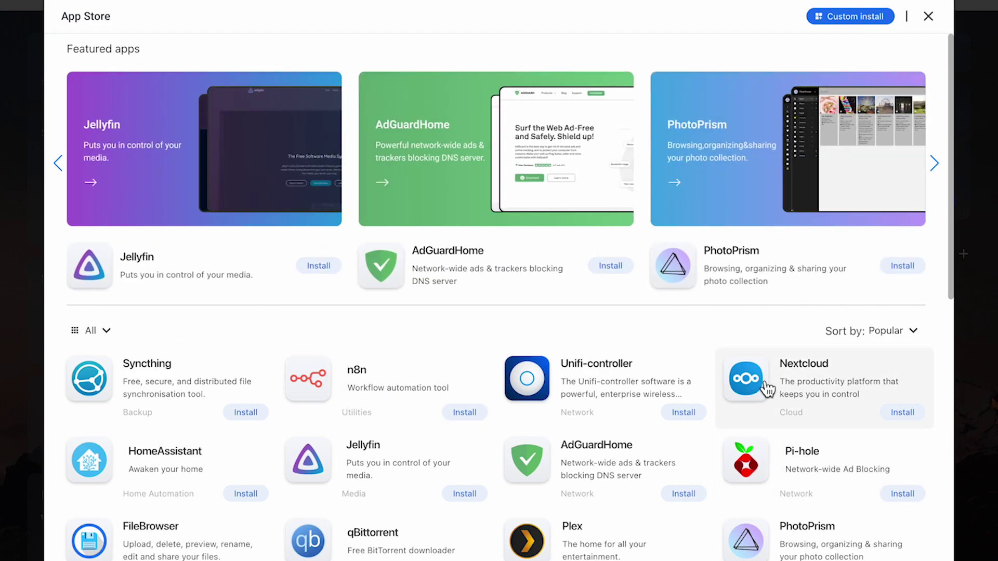
left_click(899, 411)
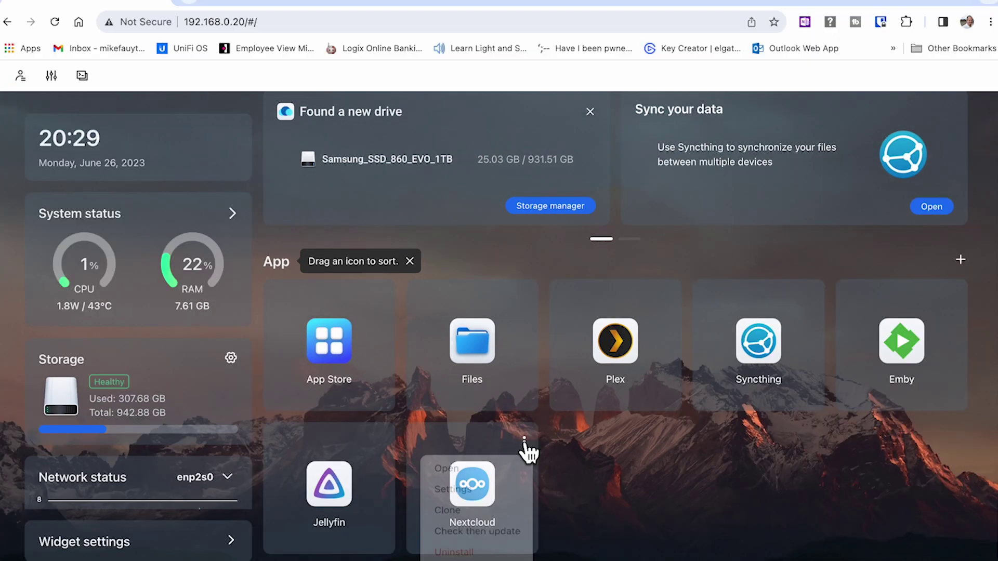
- Set Nextcloud's volume host path to /DATA/ExtSSD1T_1/NextCloudData in its app settings
right_click(527, 451)
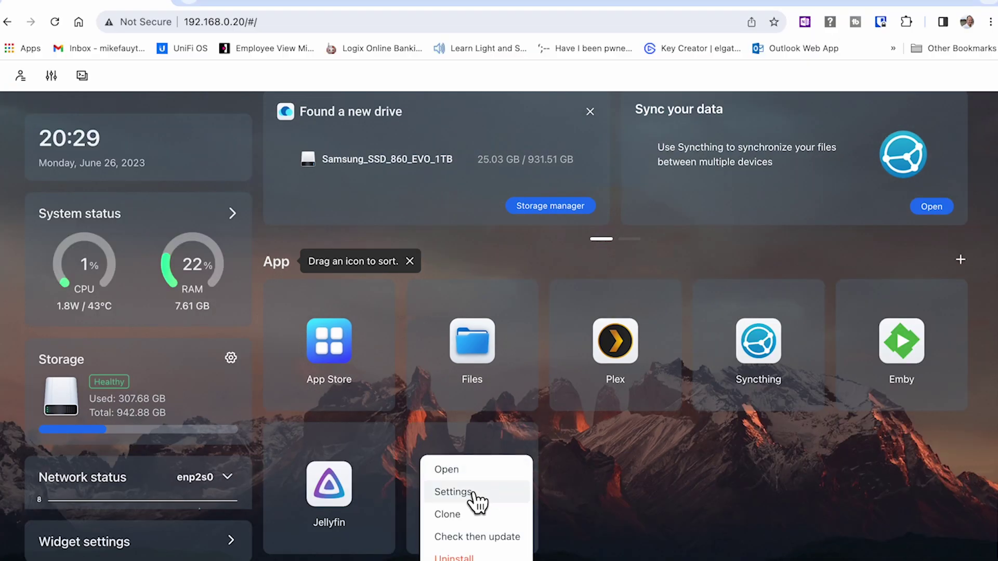
left_click(453, 491)
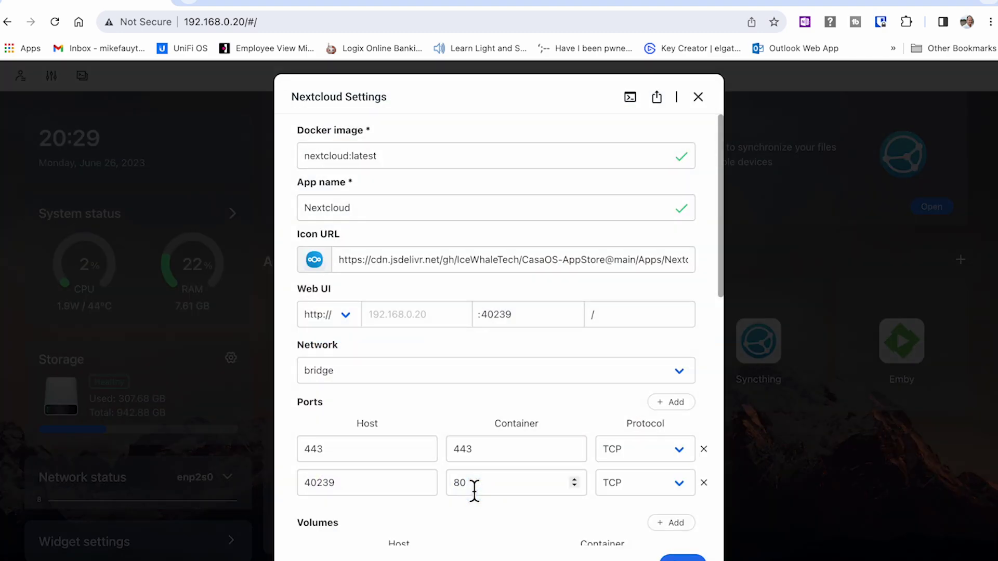
scroll(479, 496, "down", 4)
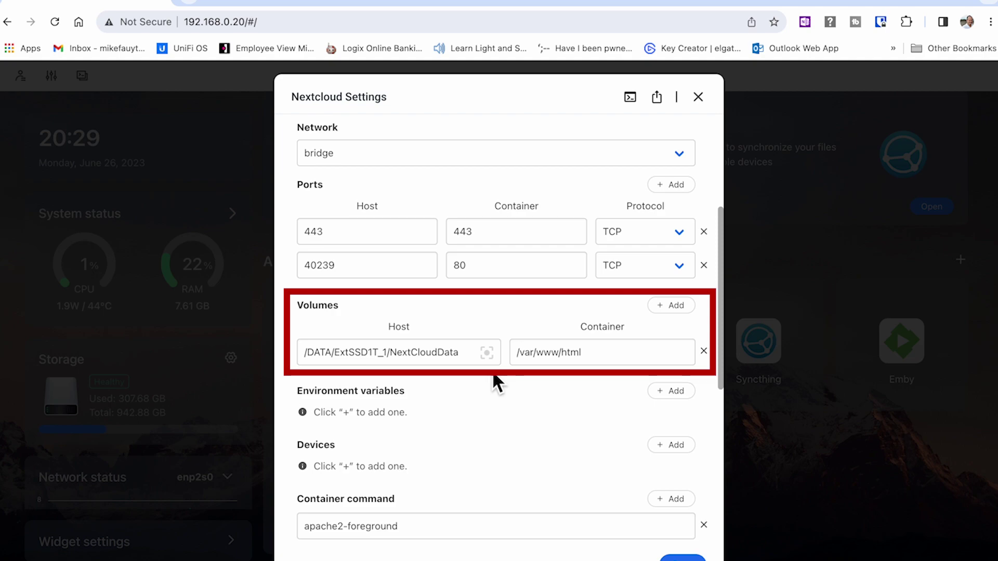
left_click(487, 352)
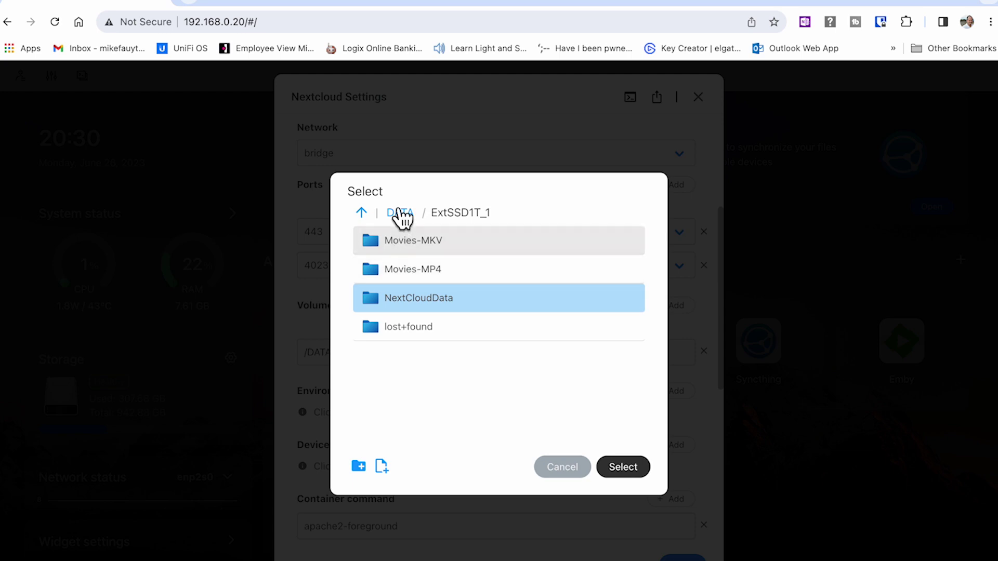
left_click(399, 215)
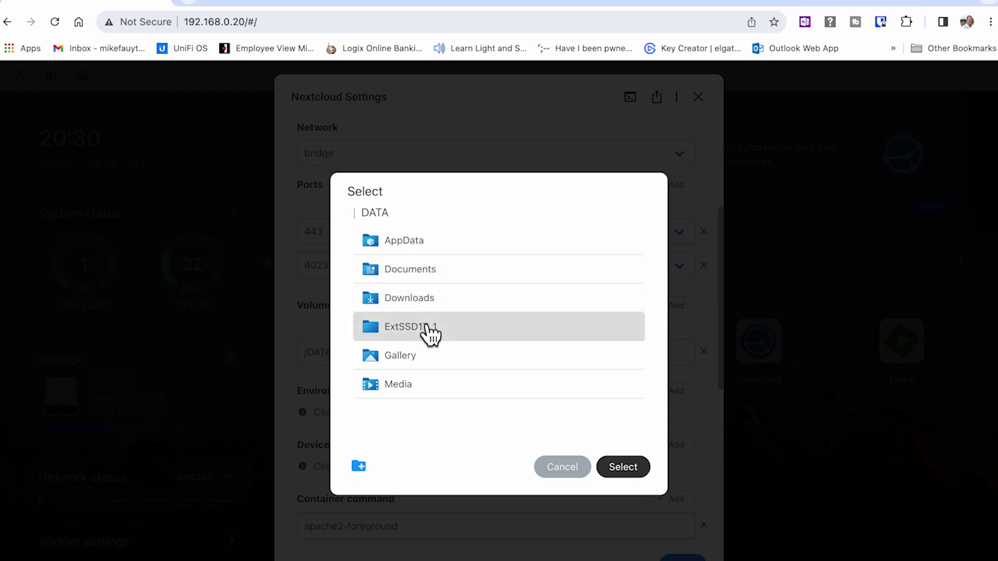
double_click(427, 326)
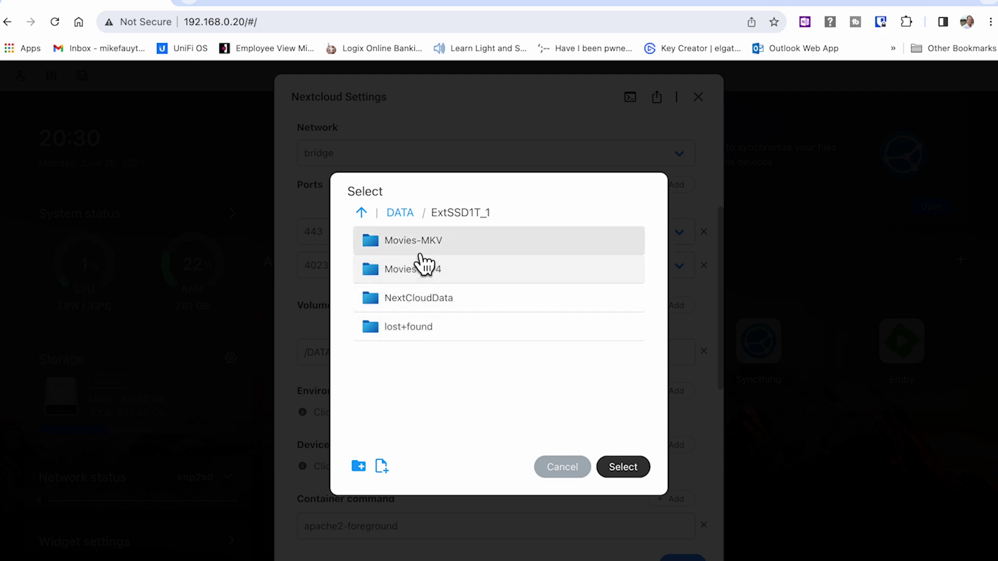
left_click(424, 303)
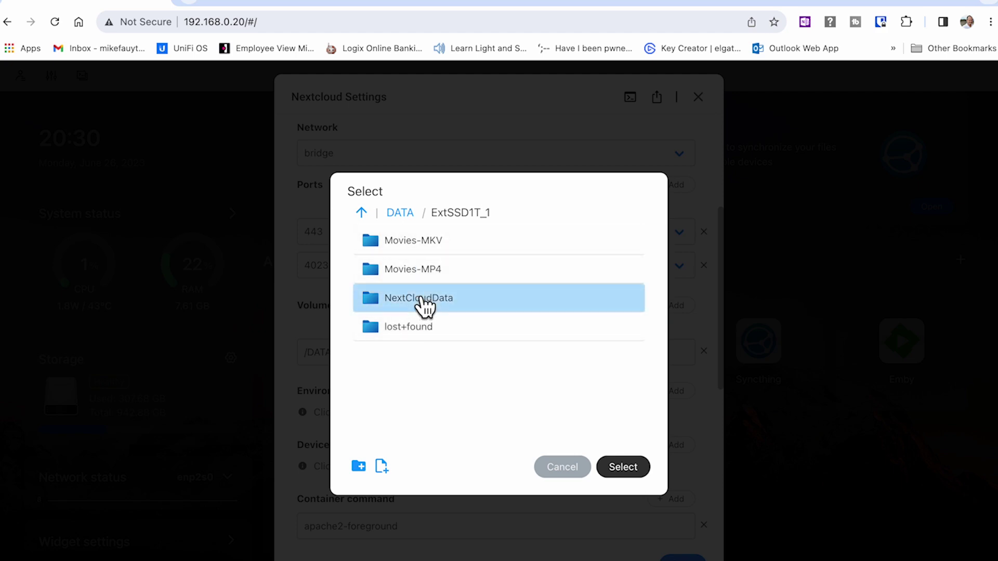
left_click(424, 303)
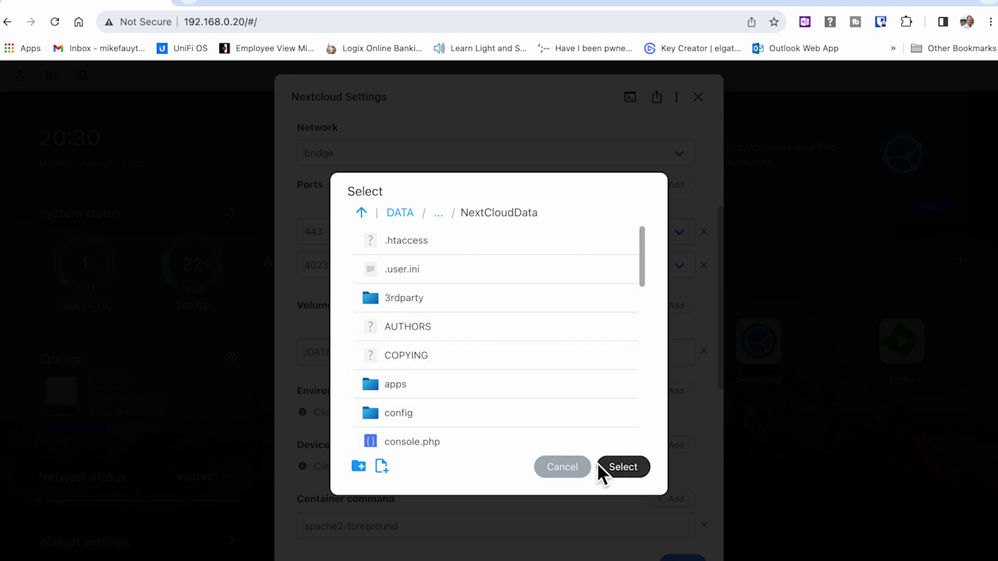
left_click(618, 468)
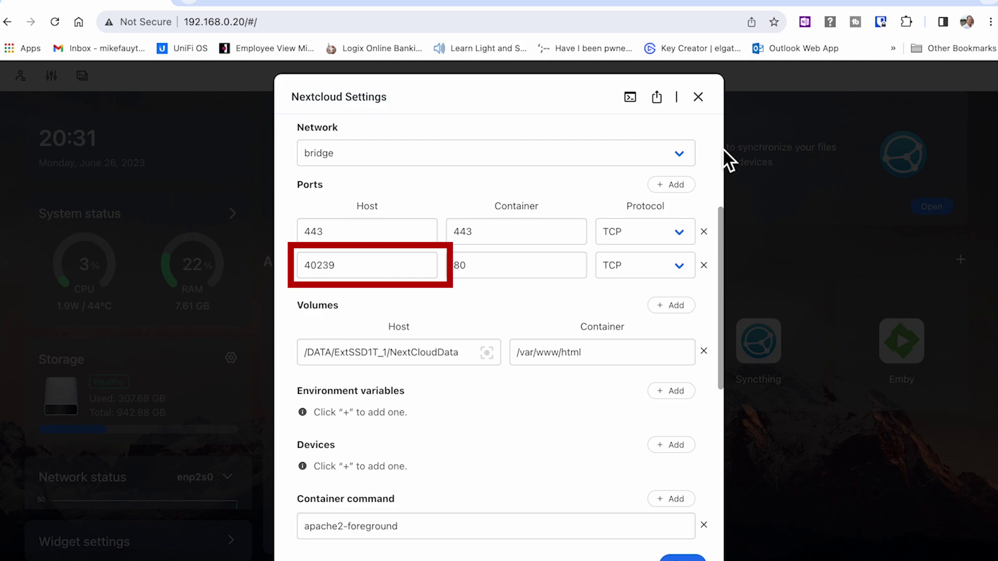
- Close the Nextcloud Settings dialog to return to the CasaOS dashboard
left_click(699, 97)
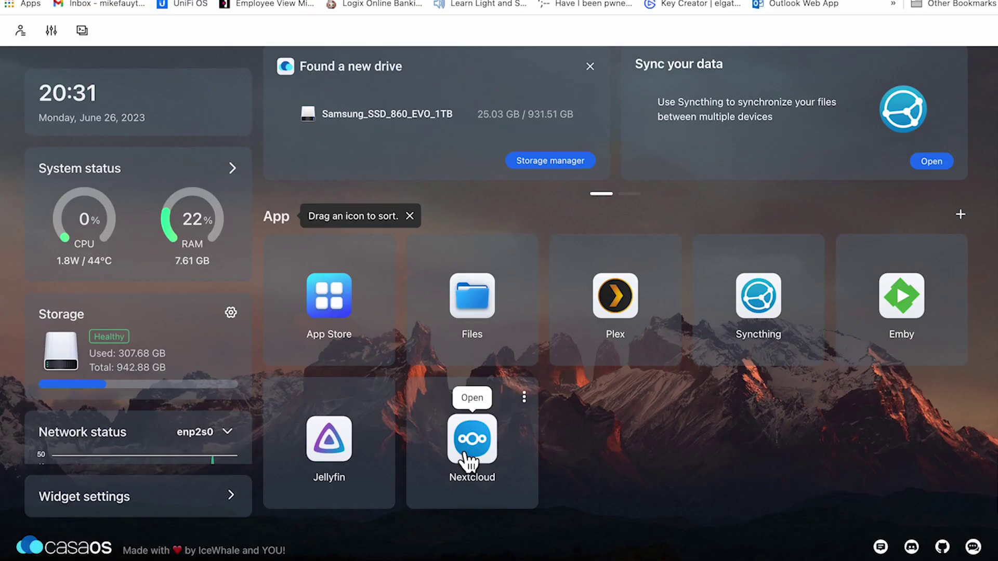
- Launch Nextcloud, skip the recommended apps and dismiss the Nextcloud Hub welcome screen
left_click(468, 460)
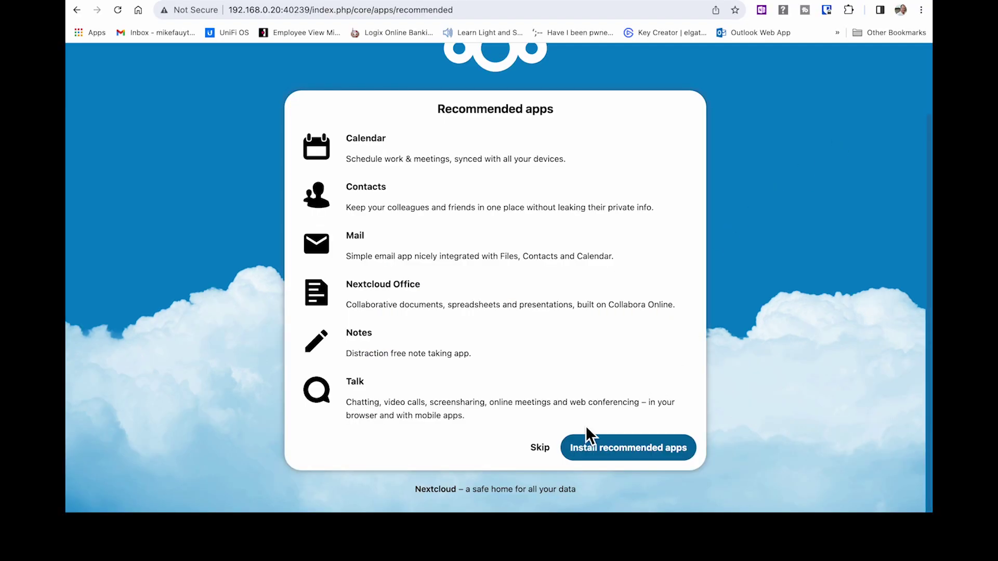
left_click(541, 452)
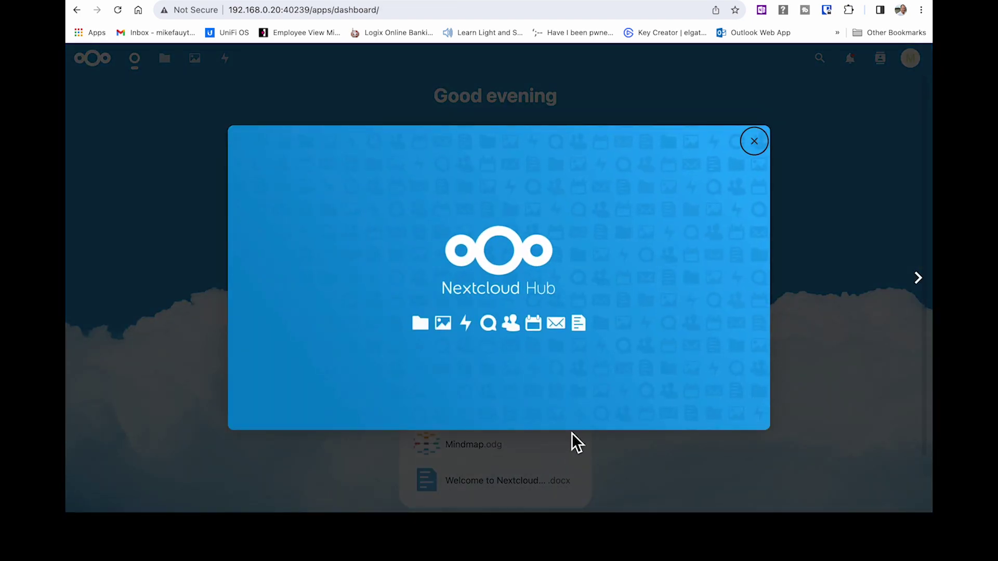
key("Escape")
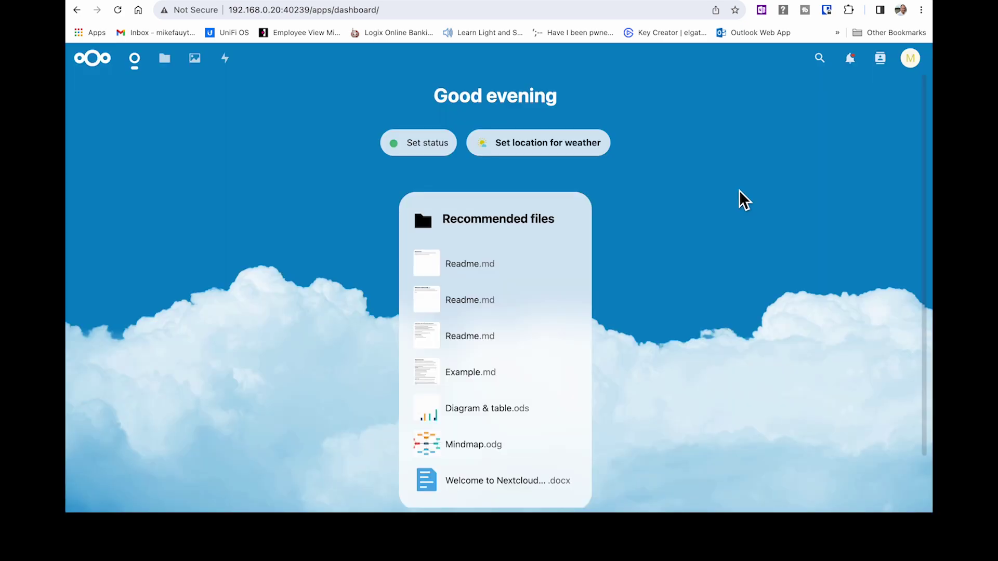
- Go to the Nextcloud Files view and bring up the account avatar menu
left_click(165, 58)
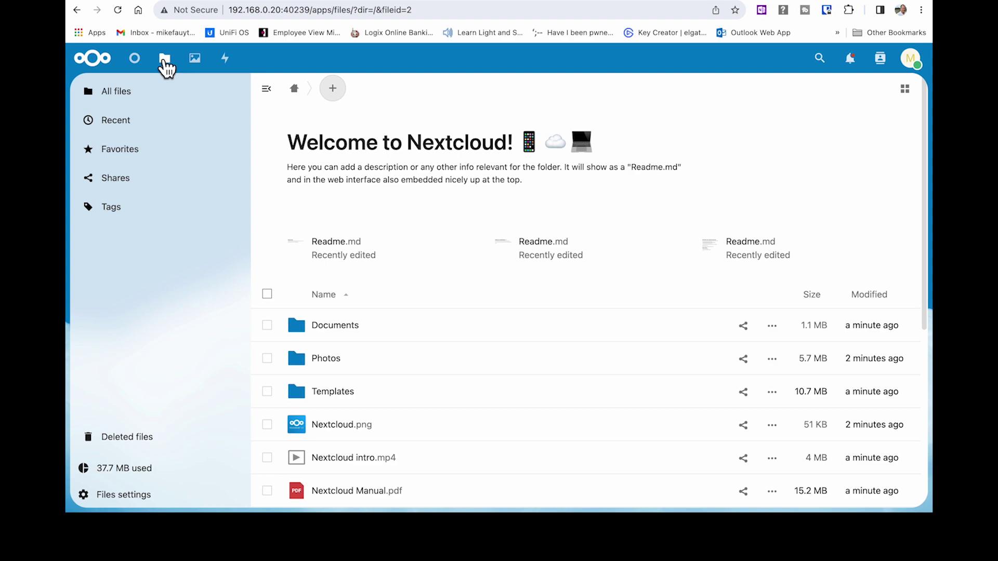
left_click(911, 63)
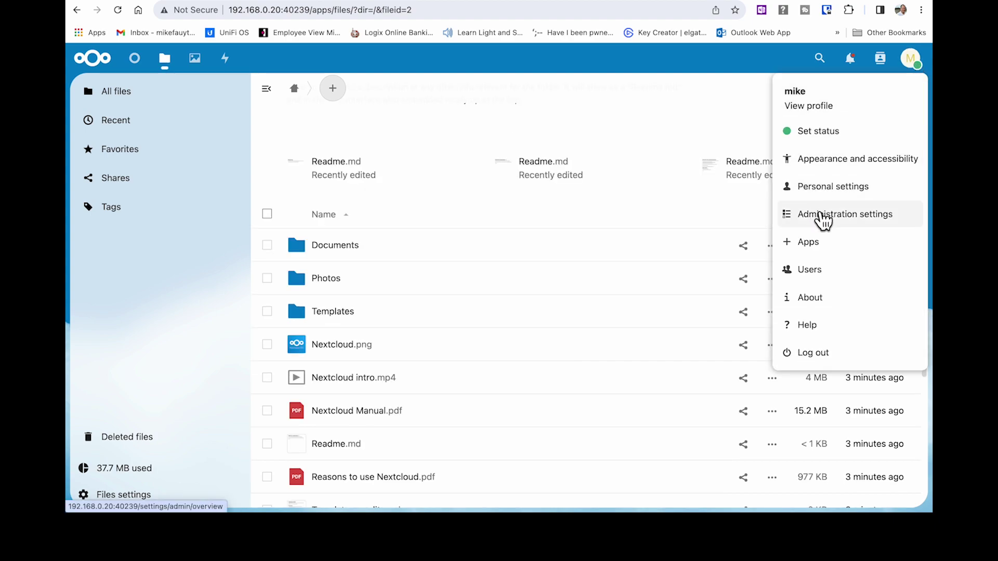
- Open Administration settings and scroll the System server info page to its Disk section
left_click(819, 245)
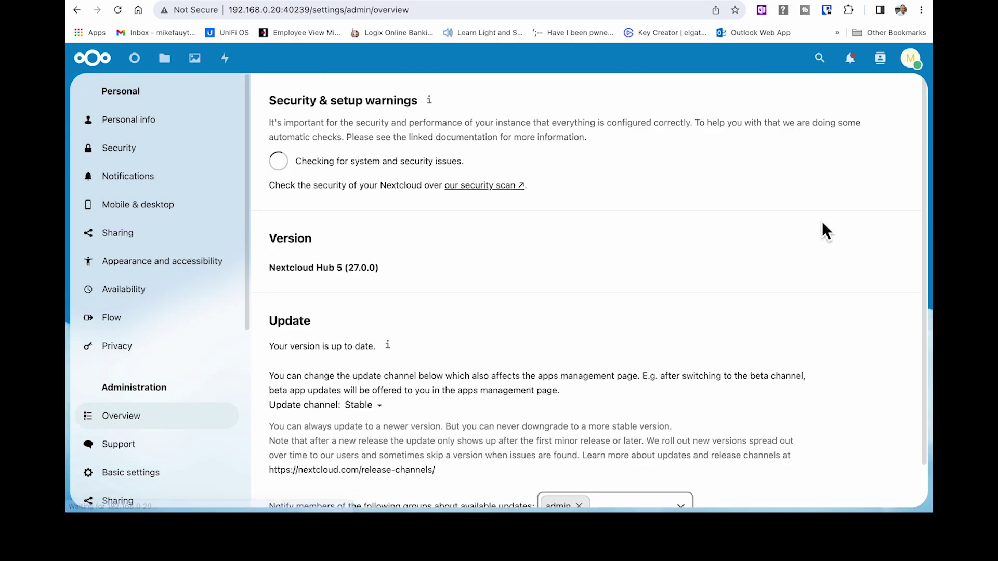
scroll(163, 325, "down", 6)
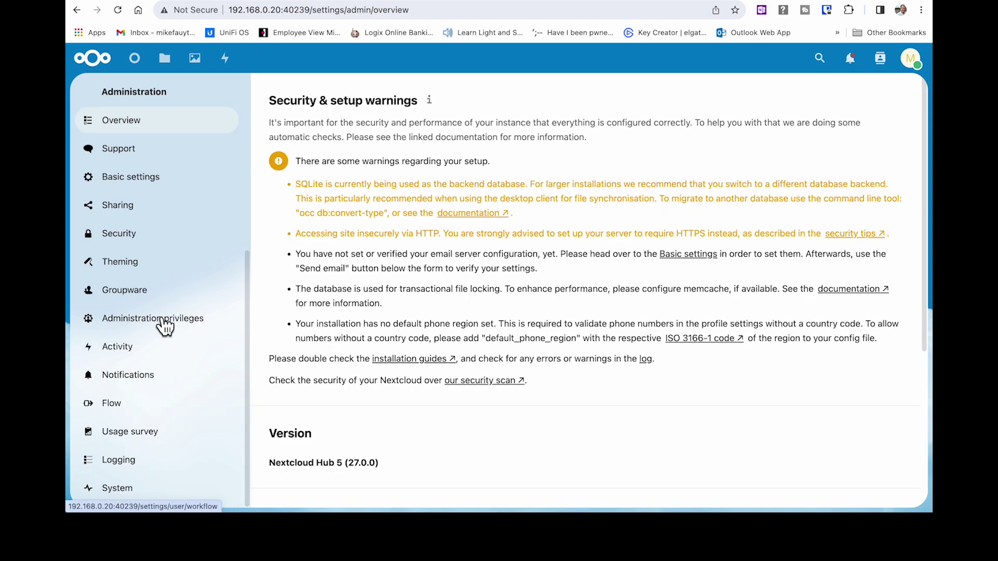
left_click(129, 494)
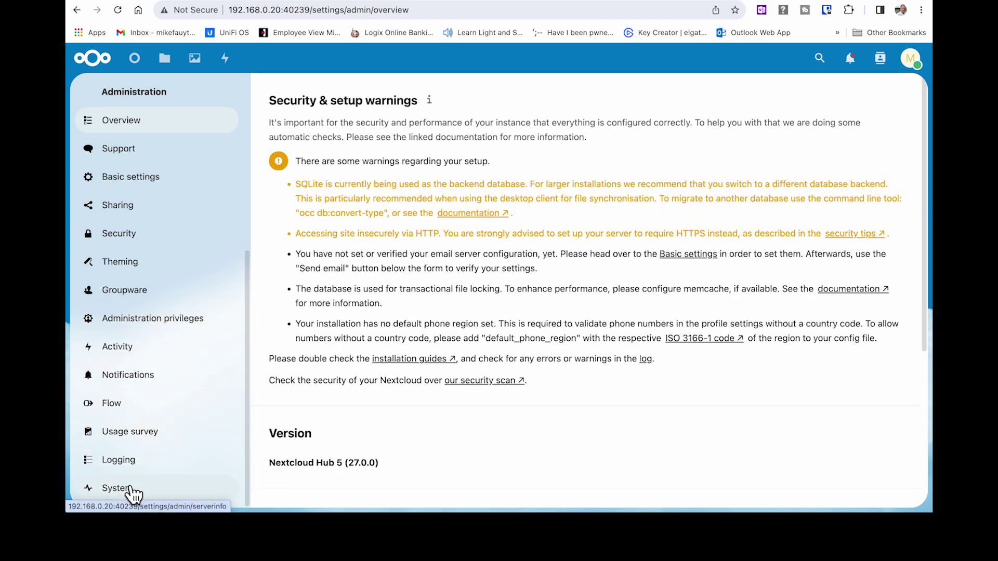
scroll(695, 367, "down", 5)
scroll(692, 362, "down", 1)
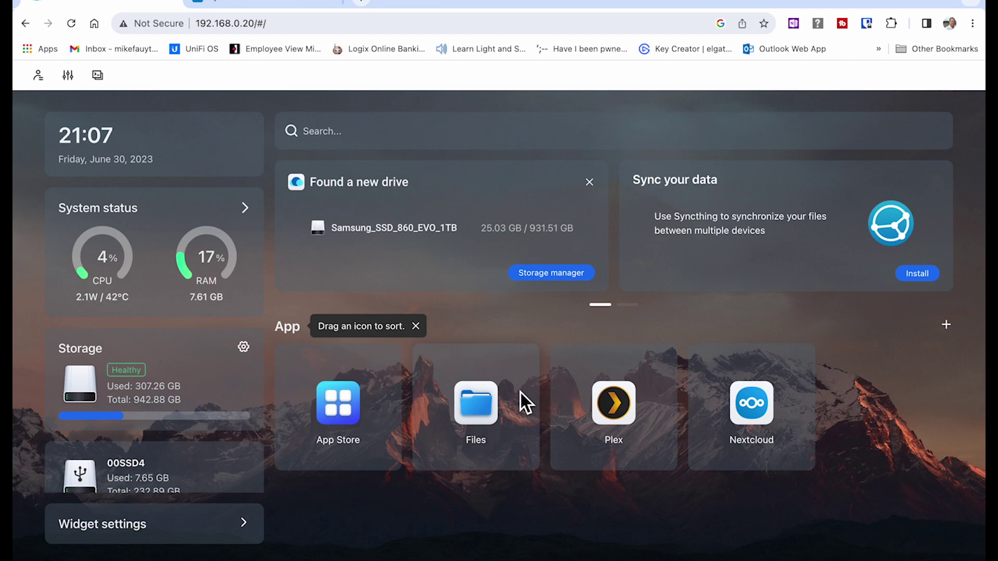
- Review Nextcloud's volume mapping from /media/casaos/250G/Nextcloud to /var/www/html in CasaOS
mouse_move(731, 456)
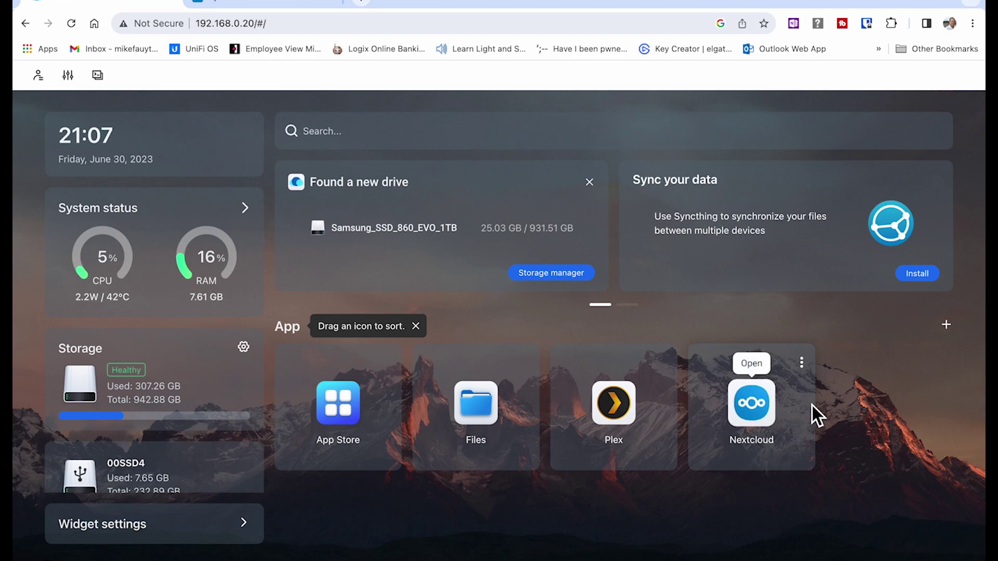
left_click(802, 365)
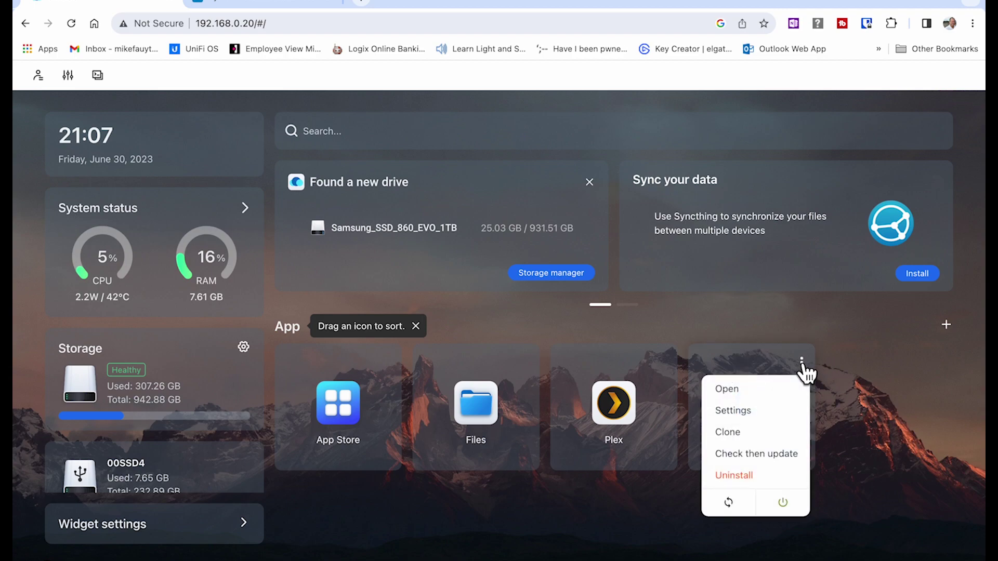
left_click(733, 411)
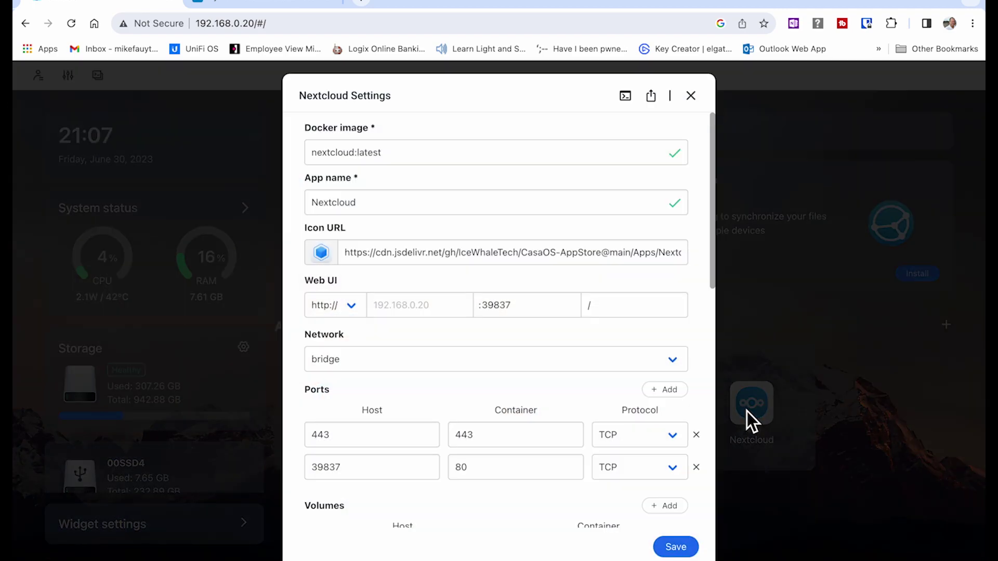
scroll(584, 423, "down", 5)
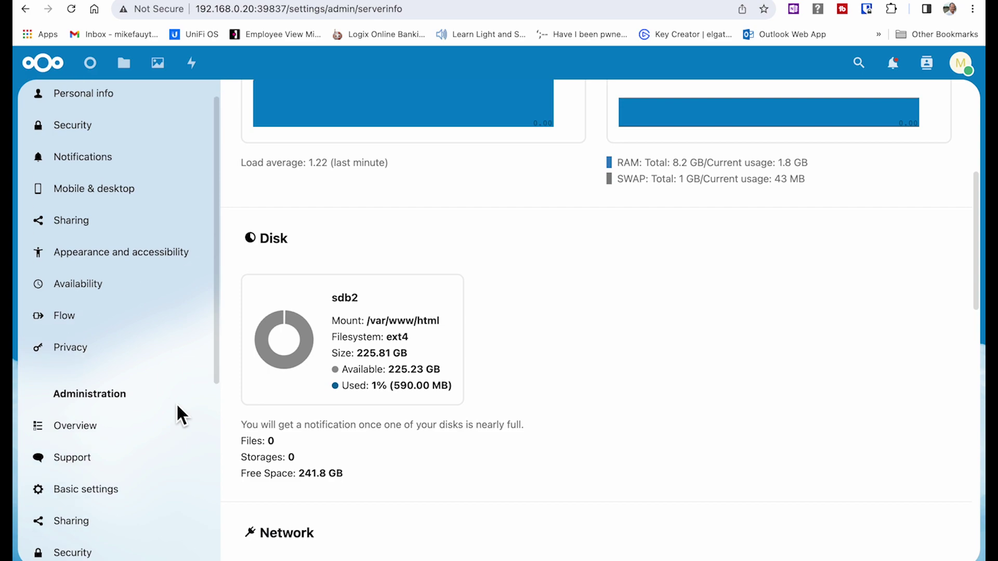
- Scroll the System info page to read the sdb2 disk mount for /var/www/html
scroll(179, 414, "down", 5)
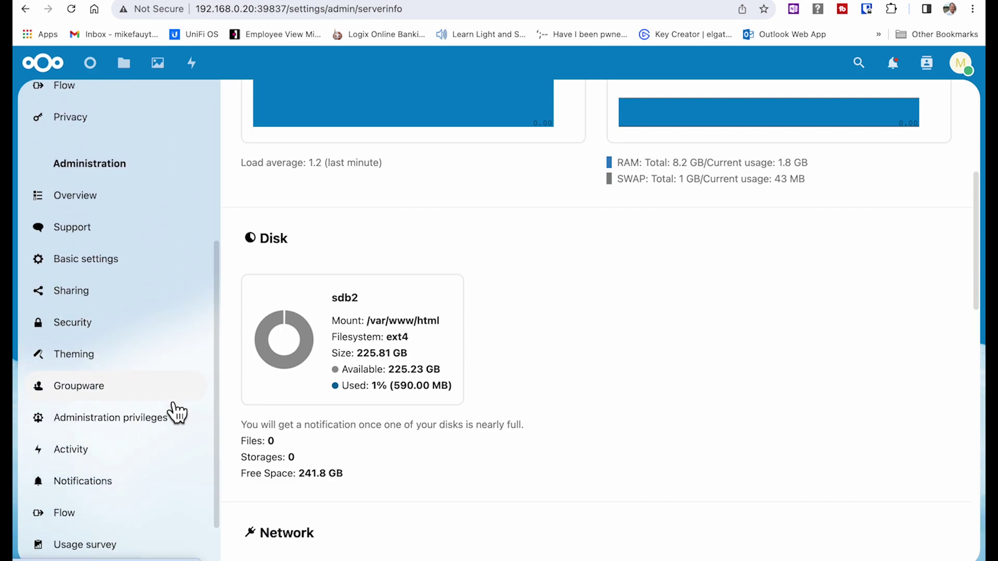
scroll(176, 414, "down", 2)
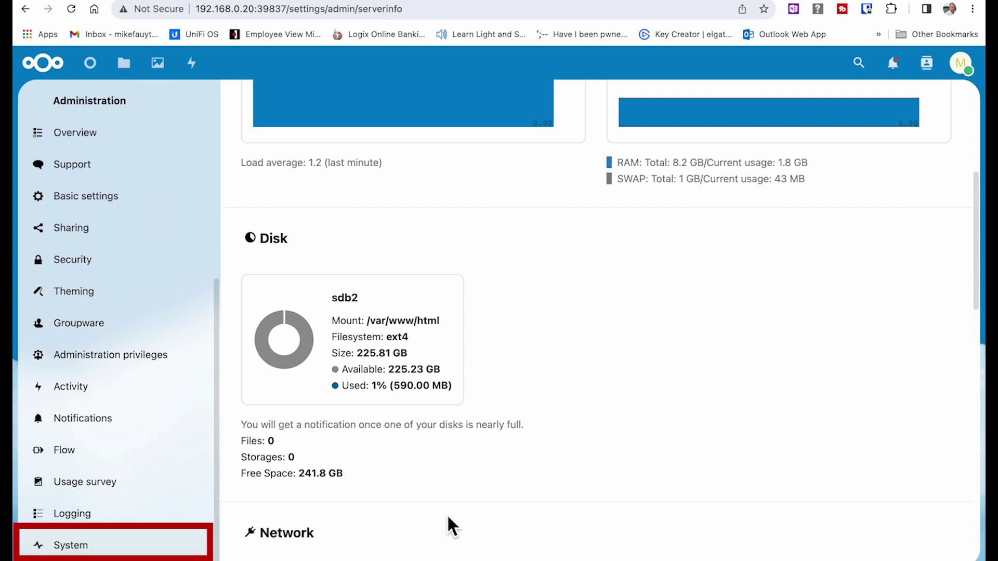
scroll(584, 410, "up", 3)
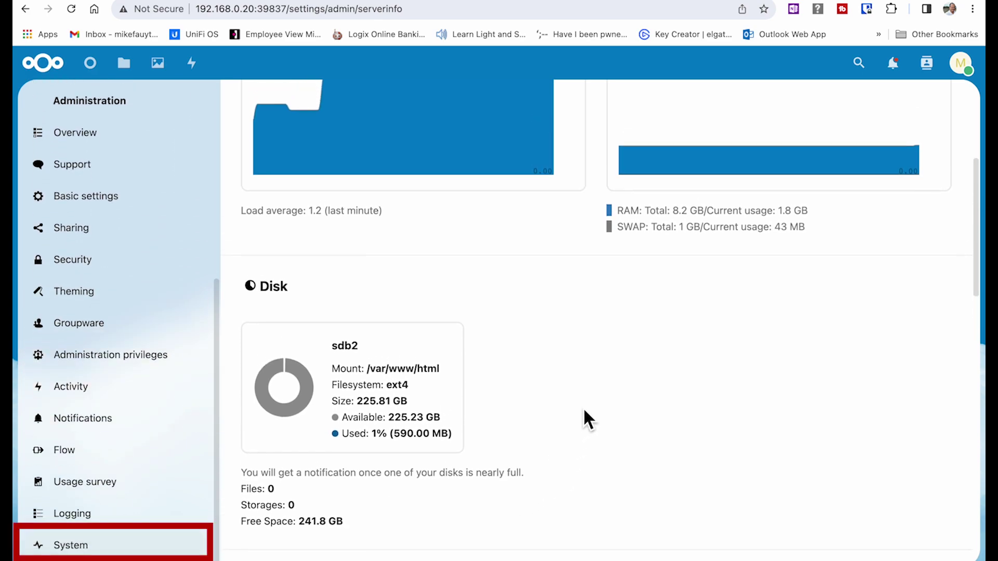
scroll(584, 410, "down", 4)
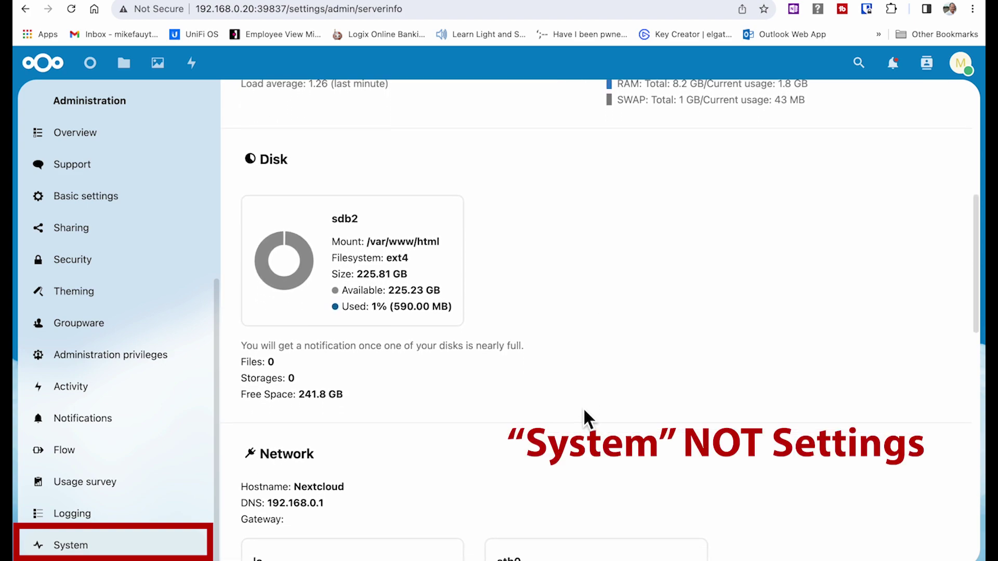
scroll(583, 416, "up", 1)
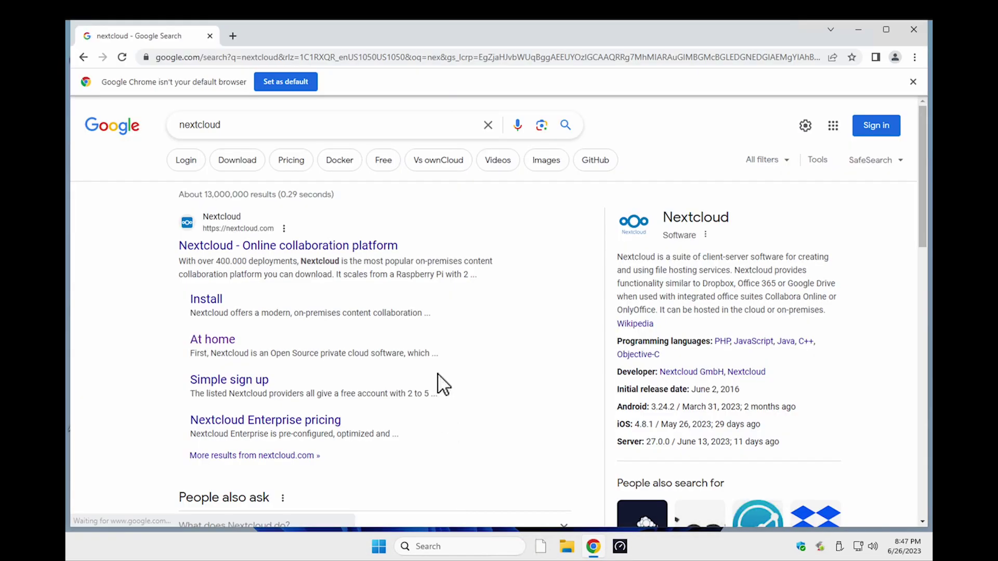
- Download the Windows 10 64-bit Nextcloud desktop client from nextcloud.com and run its installer
left_click(216, 304)
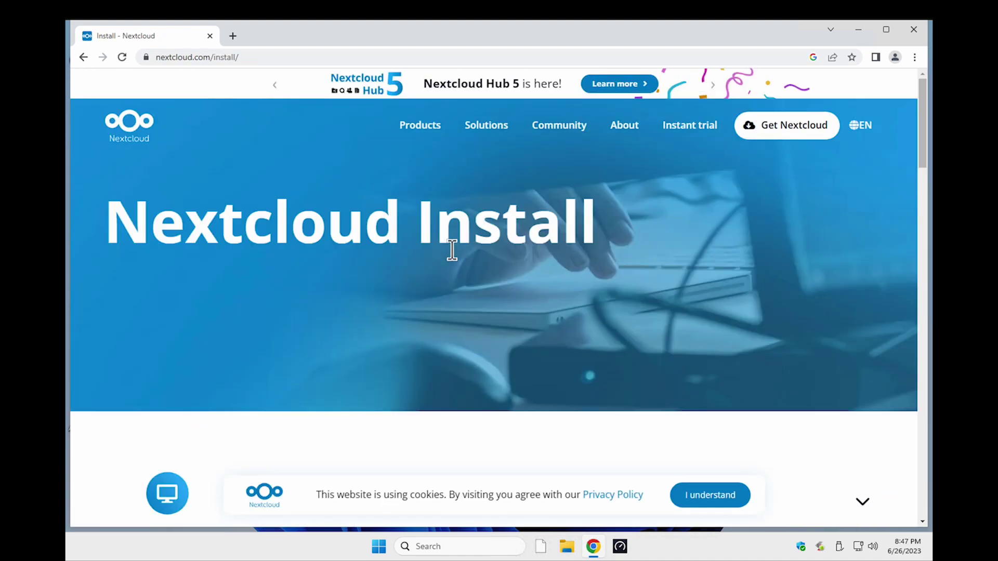
scroll(611, 393, "down", 5)
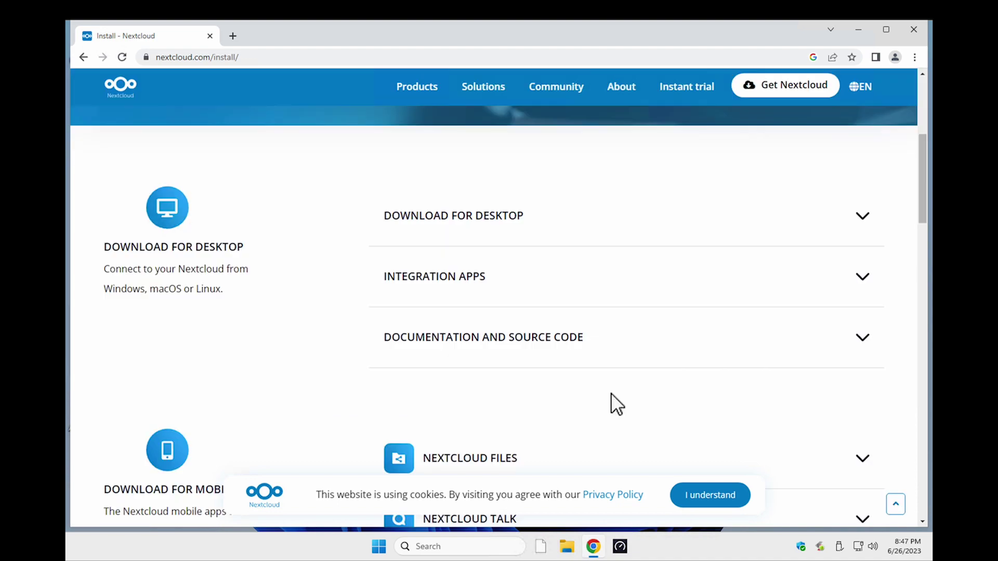
left_click(861, 218)
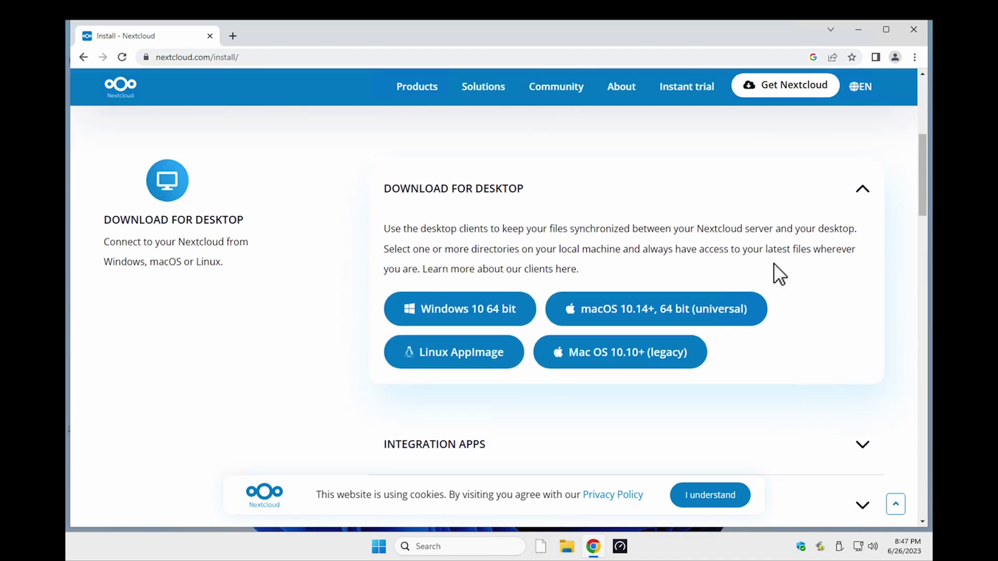
left_click(460, 309)
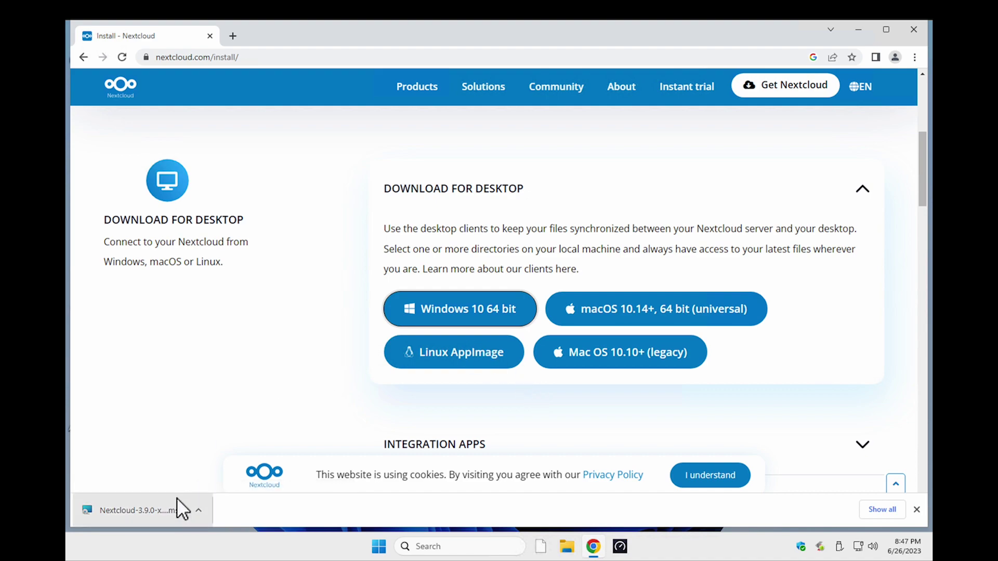
left_click(160, 508)
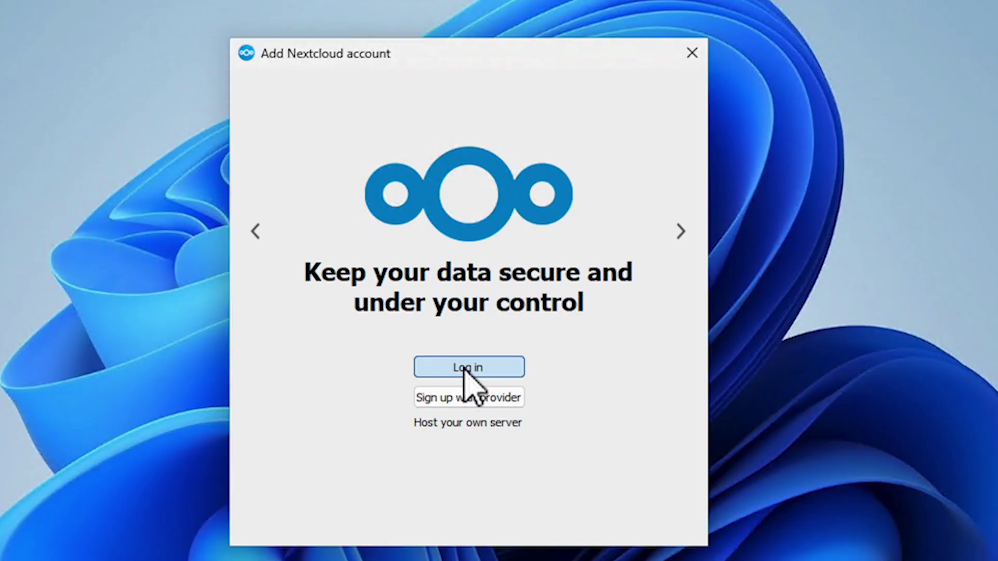
left_click(468, 367)
type("http")
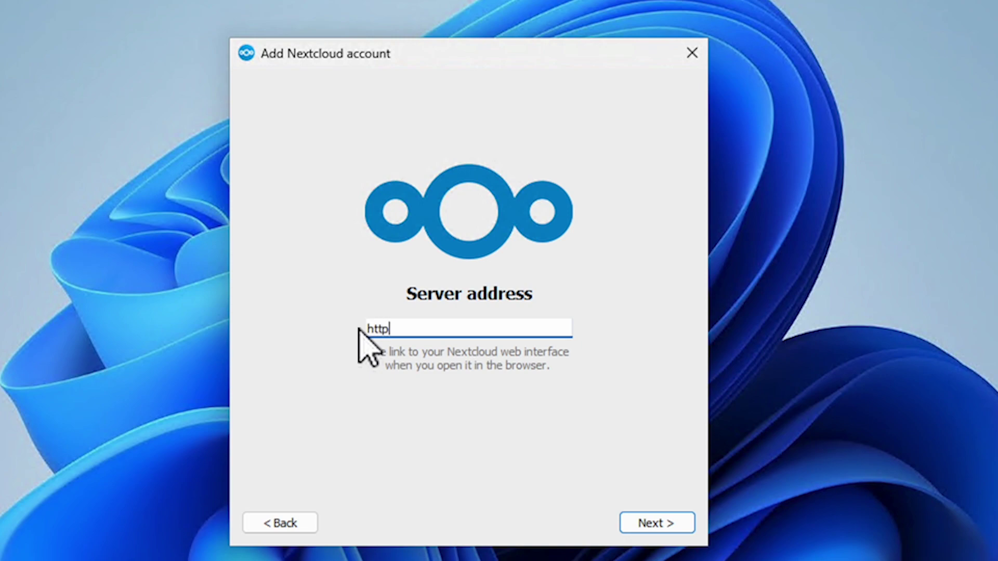
type("://192.168.0.20:4")
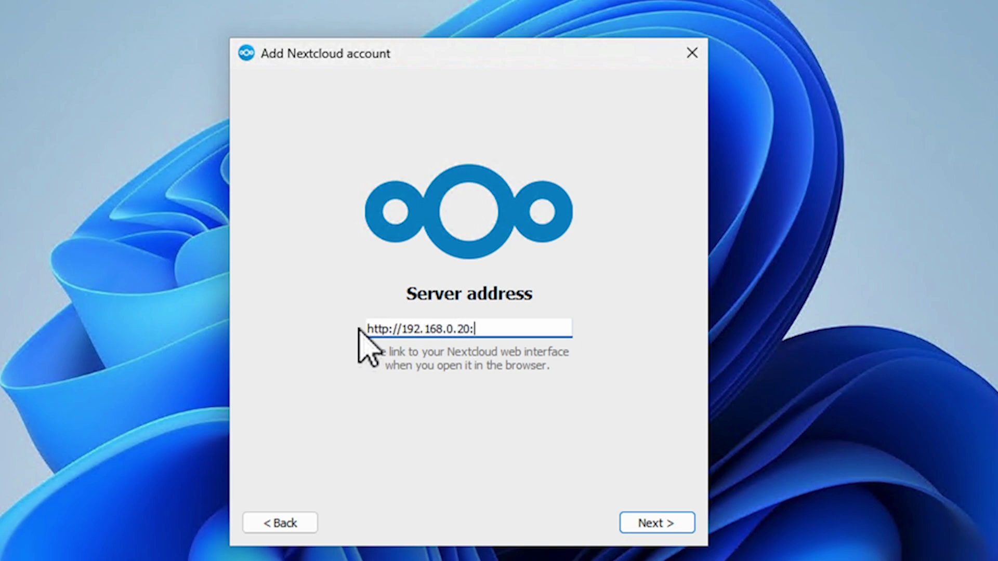
type("0239")
- Submit the Nextcloud server address in the desktop client and view the Mobile & desktop settings
left_click(640, 523)
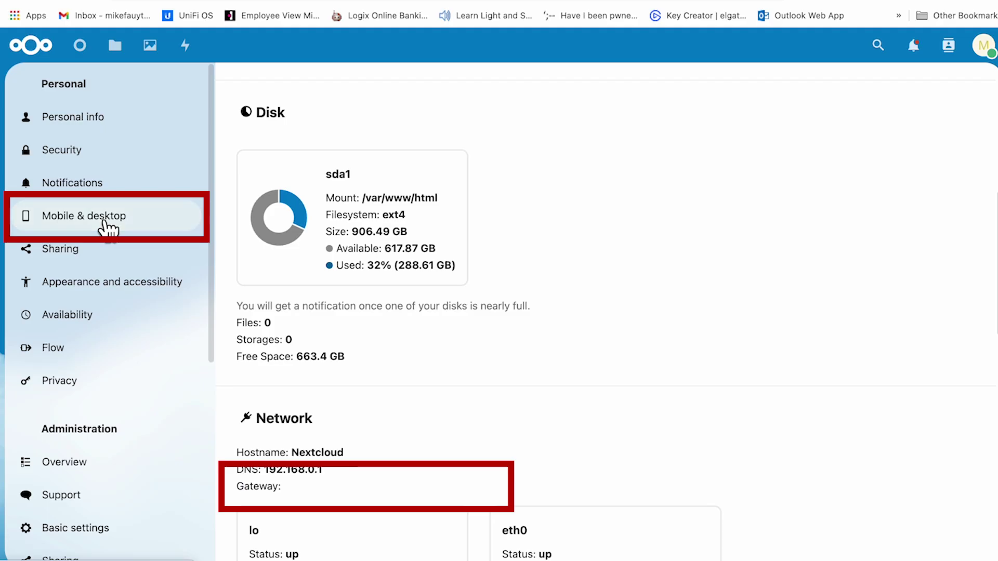
left_click(107, 225)
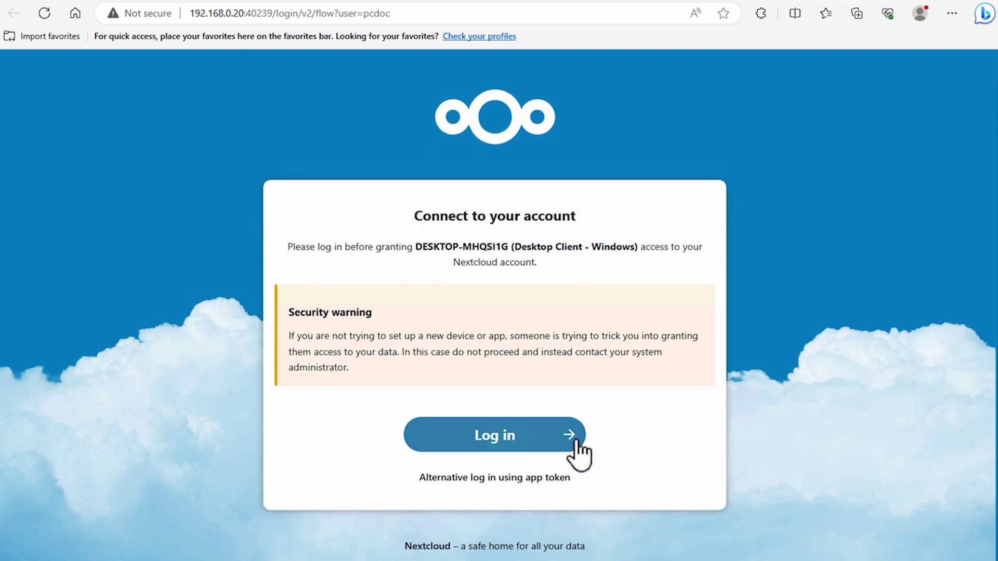
- Log in with the account password and grant the Windows Desktop Client access
left_click(575, 451)
type("••")
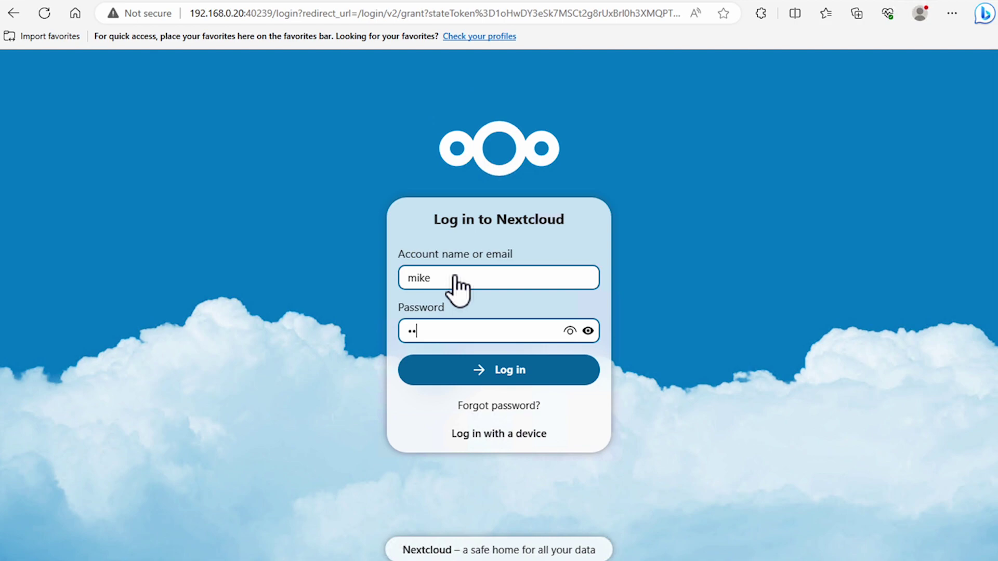
type("••••••")
key("Return")
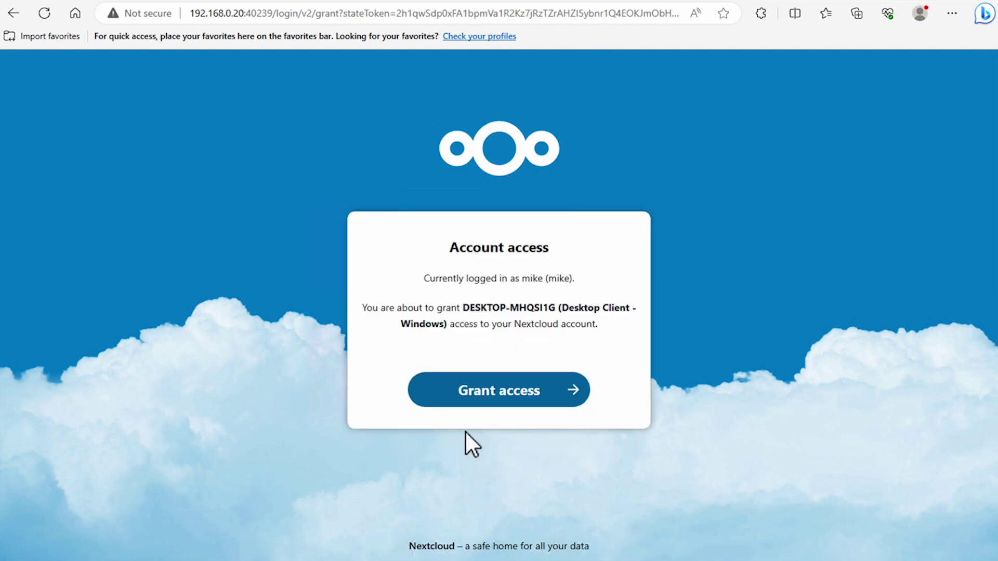
left_click(503, 403)
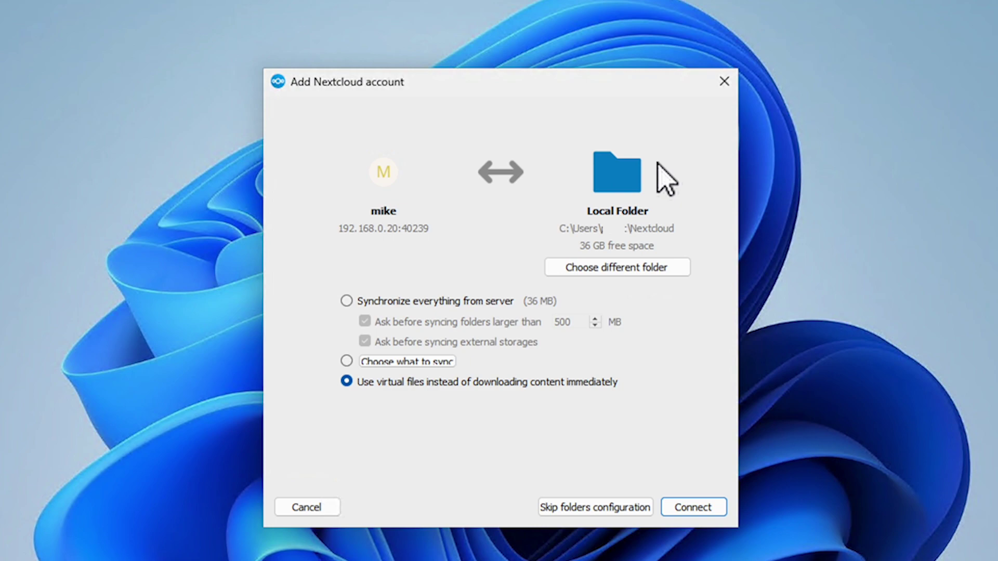
- Connect the account with 'Use virtual files instead of downloading content immediately' kept selected
left_click(695, 508)
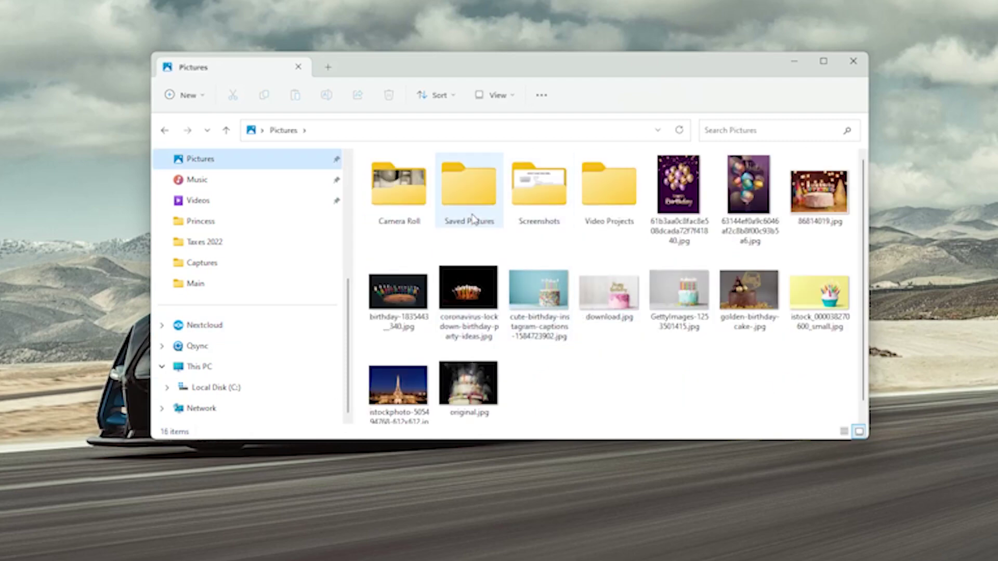
- Copy the seven SNAG screenshots from C:\ScreenShots and paste them into Nextcloud > Photos
left_click(205, 393)
left_click_drag(360, 156, 825, 220)
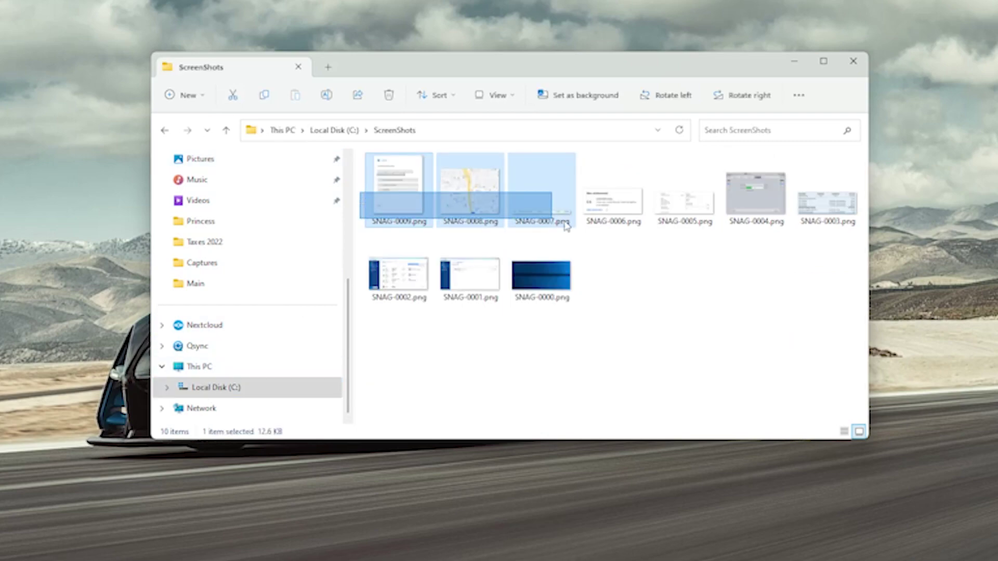
right_click(544, 191)
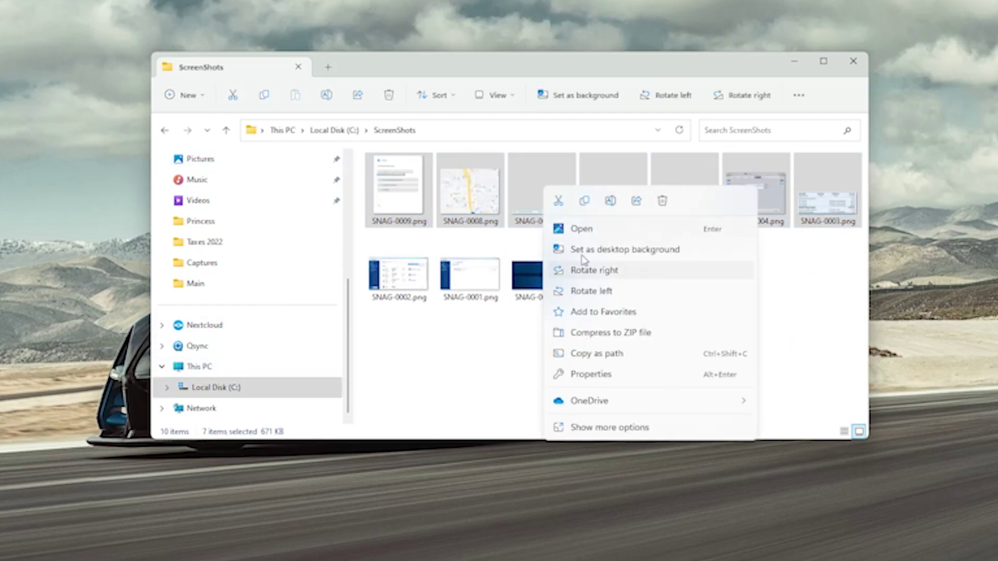
key("Escape")
left_click(223, 333)
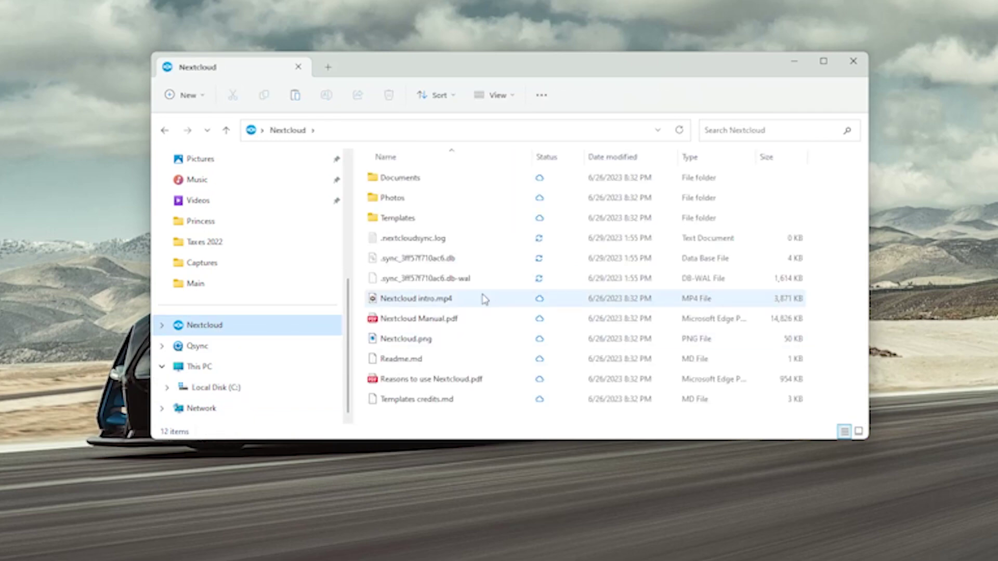
double_click(410, 197)
right_click(564, 363)
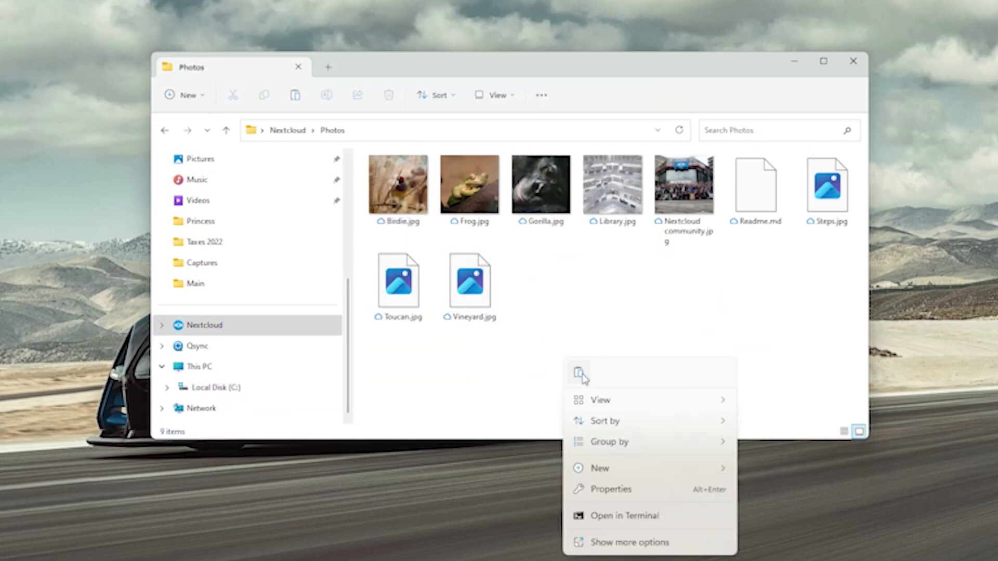
left_click(574, 373)
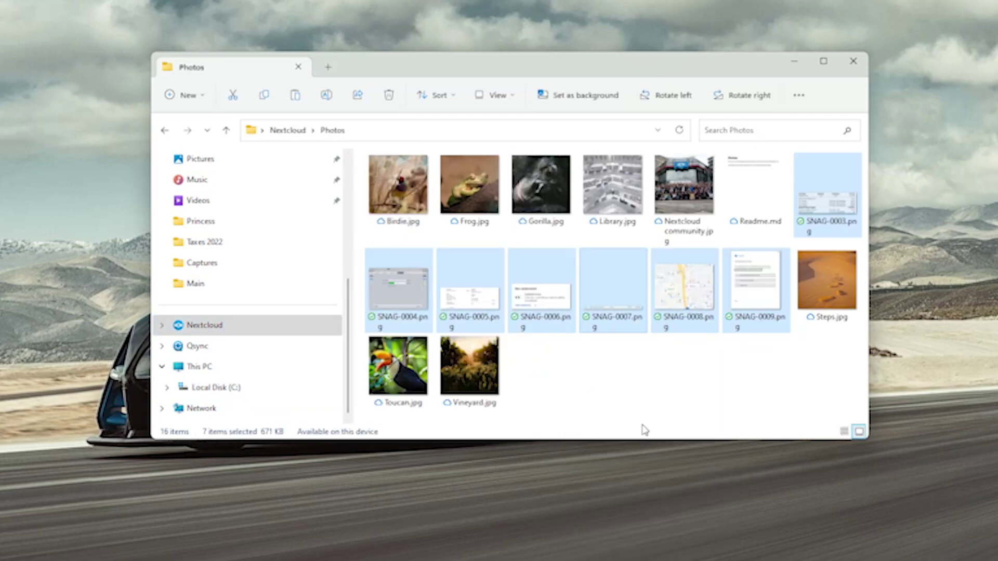
left_click(646, 395)
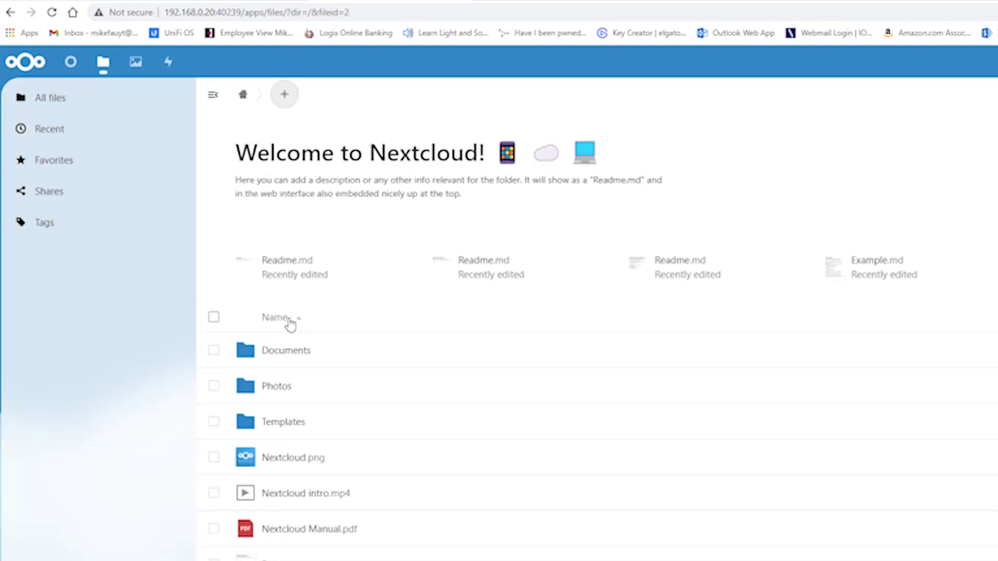
- Open the Photos folder in web Files and scroll to the SNAG-0003 to SNAG-0009 screenshots
left_click(280, 388)
scroll(508, 401, "down", 3)
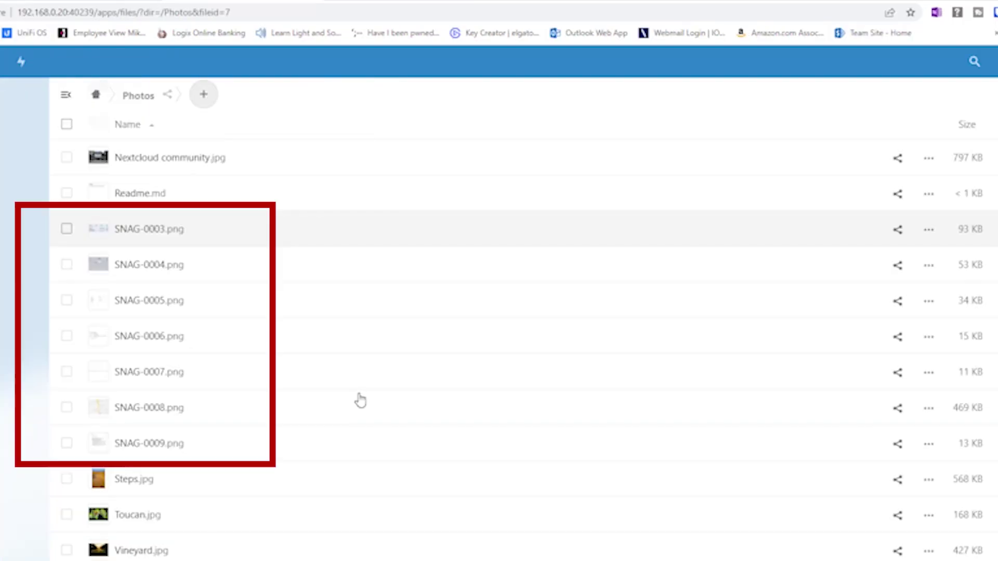